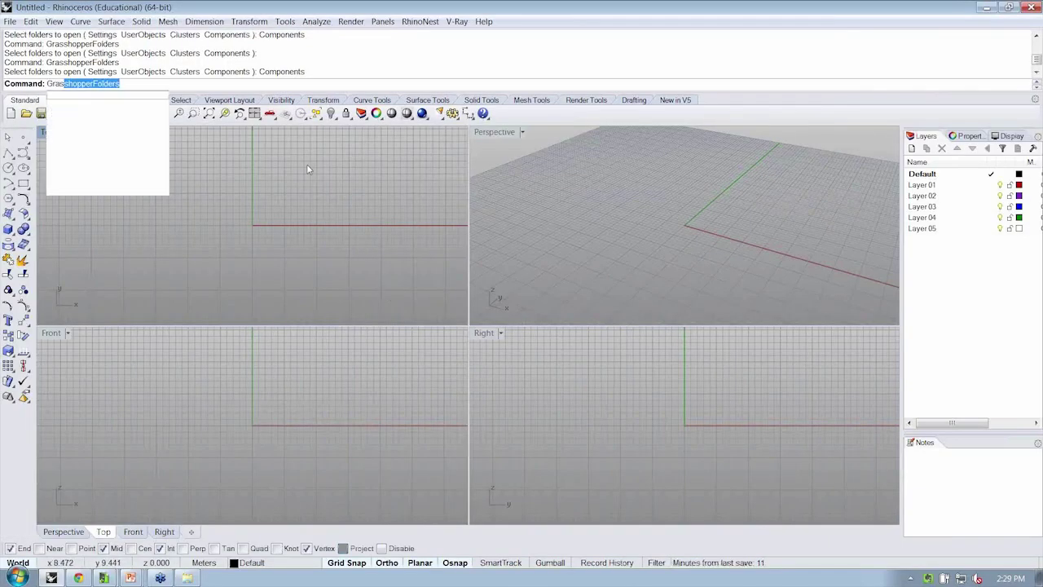
# Step: Launch Grasshopper from the Rhino command prompt and widen its window beside the viewports
pyautogui.press('Down')
pyautogui.press('Return')
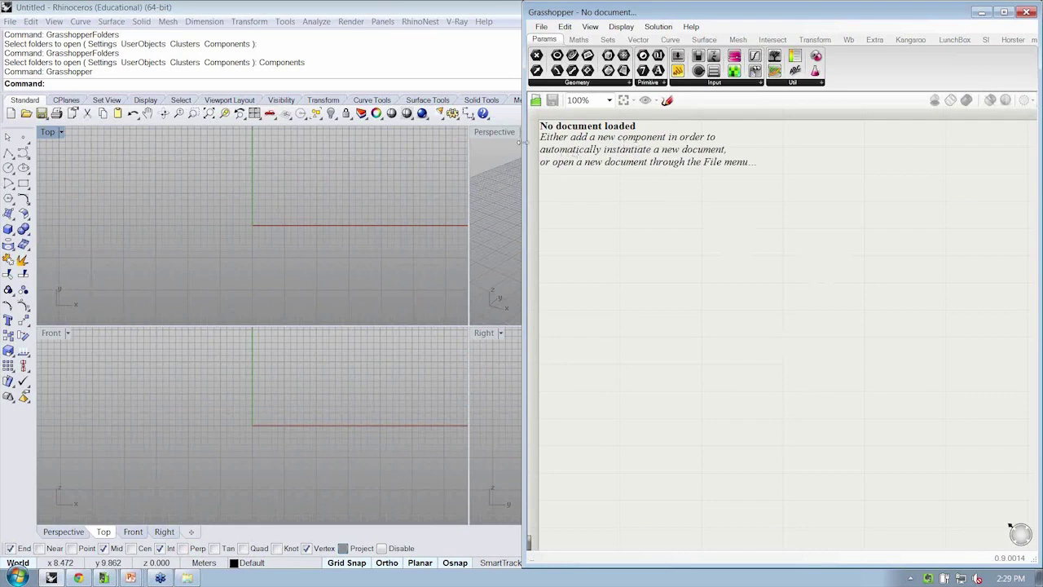
pyautogui.moveTo(519, 141); pyautogui.dragTo(468, 141)
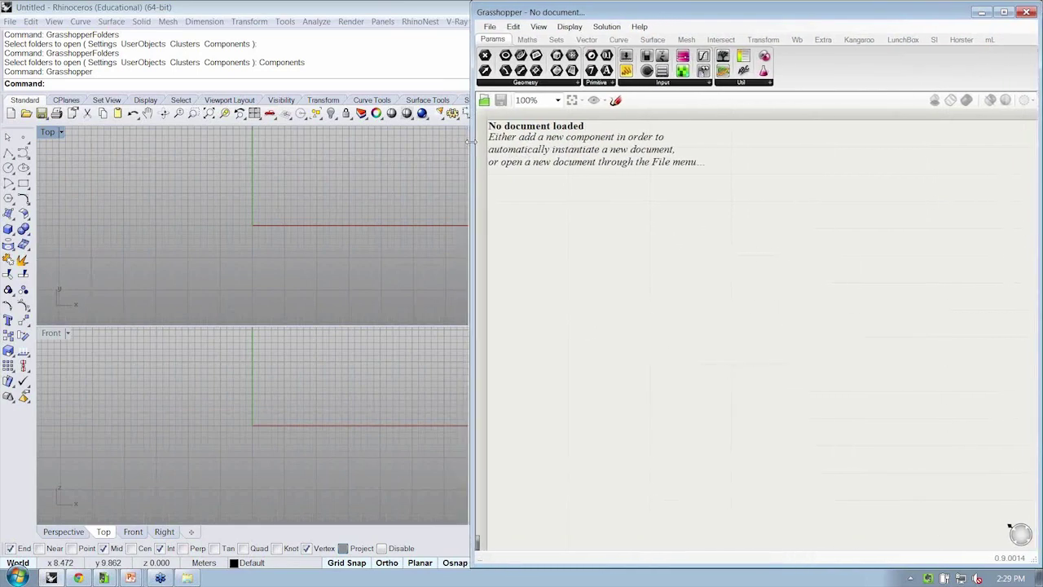
# Step: Show the Kangaroo tab and expand its Forces, Kangaroo and Utility component lists
pyautogui.click(857, 41)
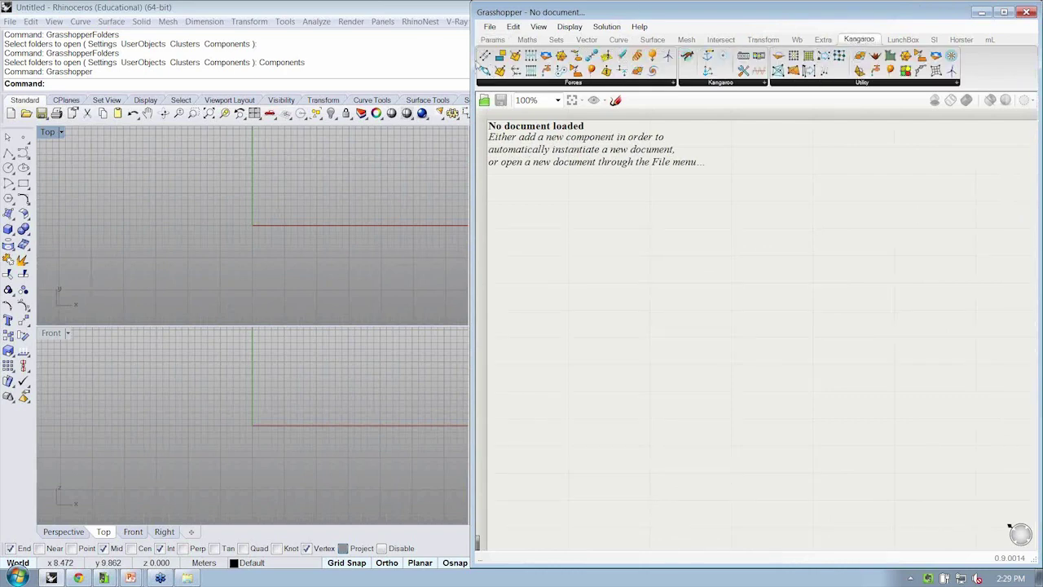
pyautogui.click(578, 84)
pyautogui.click(712, 83)
pyautogui.click(820, 82)
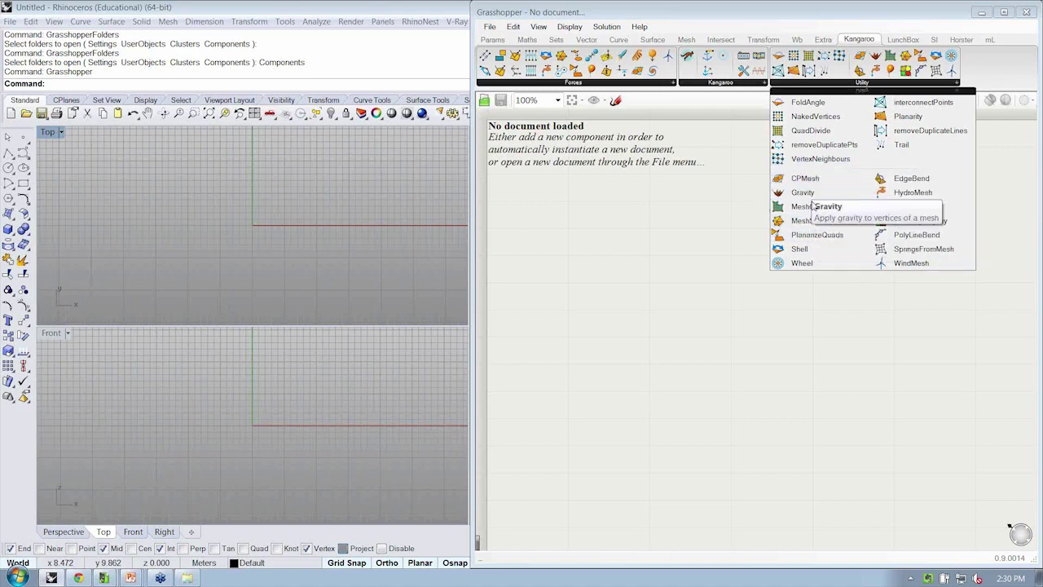
# Step: Open 1-0_Particles from the 000_WorkshopFiles folder and dismiss the timer notification
pyautogui.click(492, 27)
pyautogui.click(507, 54)
pyautogui.click(568, 91)
pyautogui.doubleClick(454, 153)
pyautogui.doubleClick(490, 168)
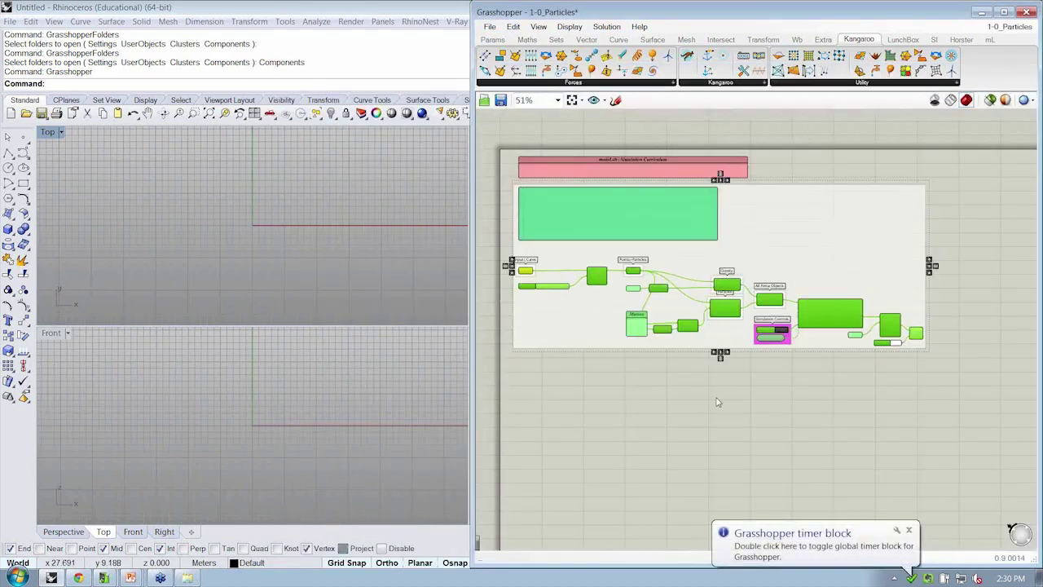
pyautogui.moveTo(715, 400); pyautogui.dragTo(732, 392, button='right')
pyautogui.scroll(2, 728, 384)
pyautogui.click(910, 530)
pyautogui.moveTo(779, 285); pyautogui.dragTo(773, 274)
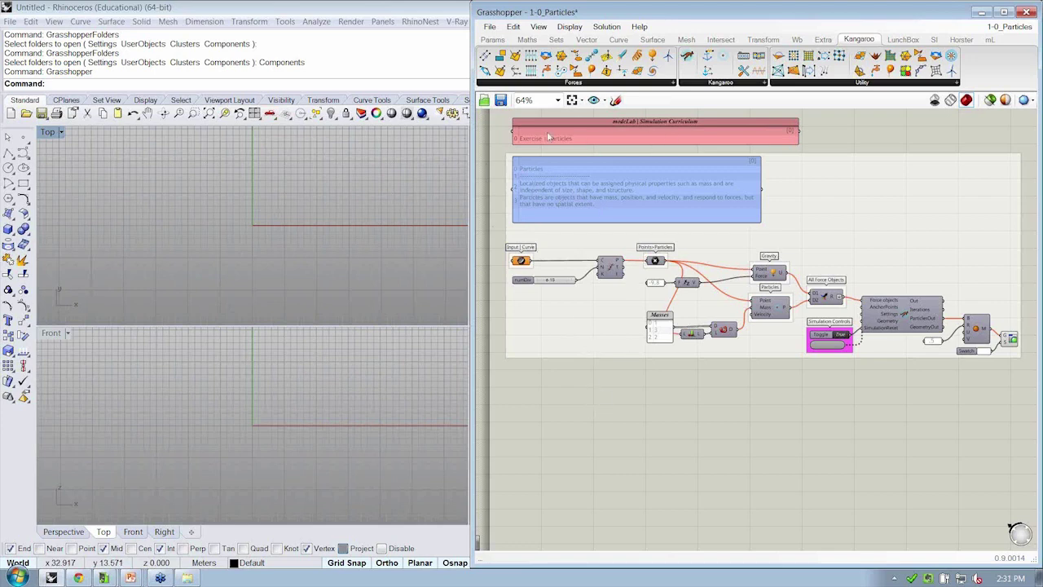
# Step: Save the definition as 1-0_Particles_W in the same workshop folder
pyautogui.click(490, 26)
pyautogui.click(513, 98)
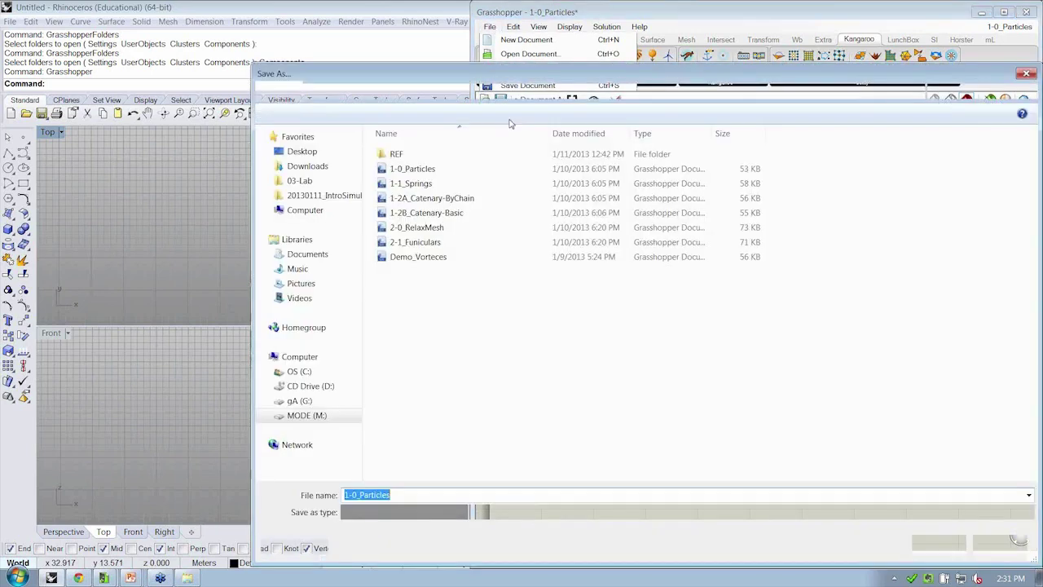
pyautogui.click(395, 495)
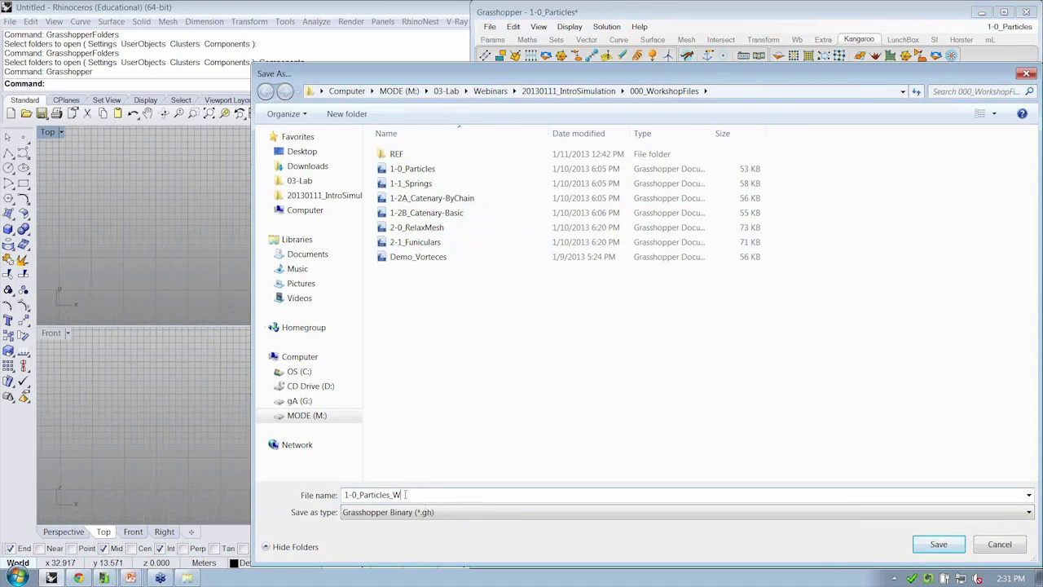
pyautogui.click(410, 495)
pyautogui.click(939, 544)
# Step: Delete the green particle simulation group, leaving only the title and Particles panel
pyautogui.moveTo(1020, 382); pyautogui.dragTo(499, 242)
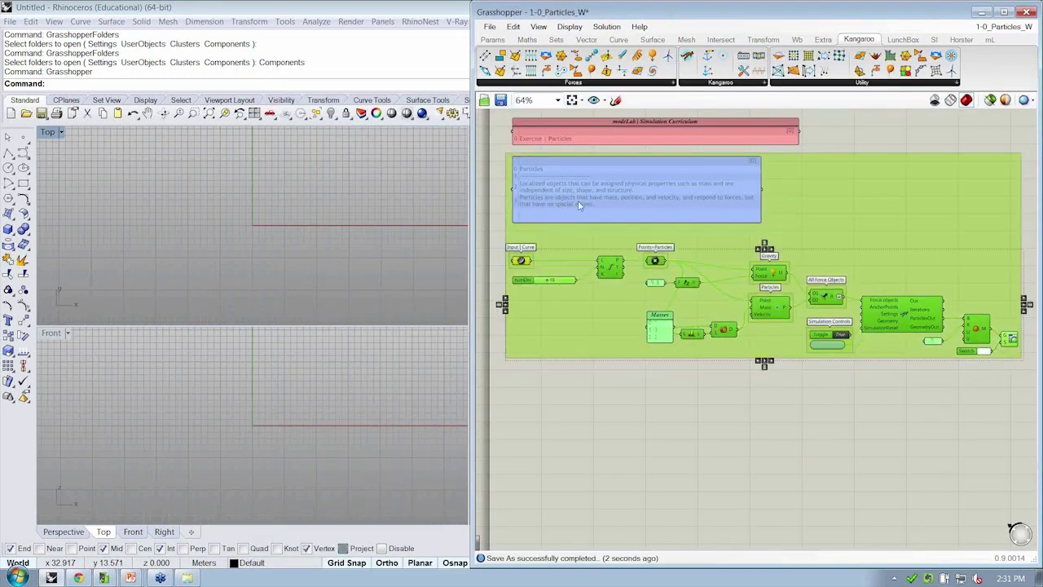
pyautogui.press('Delete')
pyautogui.scroll(2, 578, 198)
pyautogui.scroll(-1, 596, 215)
pyautogui.moveTo(757, 373); pyautogui.dragTo(717, 348, button='right')
# Step: Maximize the Rhino Front viewport and pan to show the whole grid
pyautogui.doubleClick(51, 332)
pyautogui.scroll(3, 244, 378)
pyautogui.scroll(-3, 243, 378)
pyautogui.moveTo(317, 326); pyautogui.dragTo(205, 338, button='right')
pyautogui.scroll(1, 203, 334)
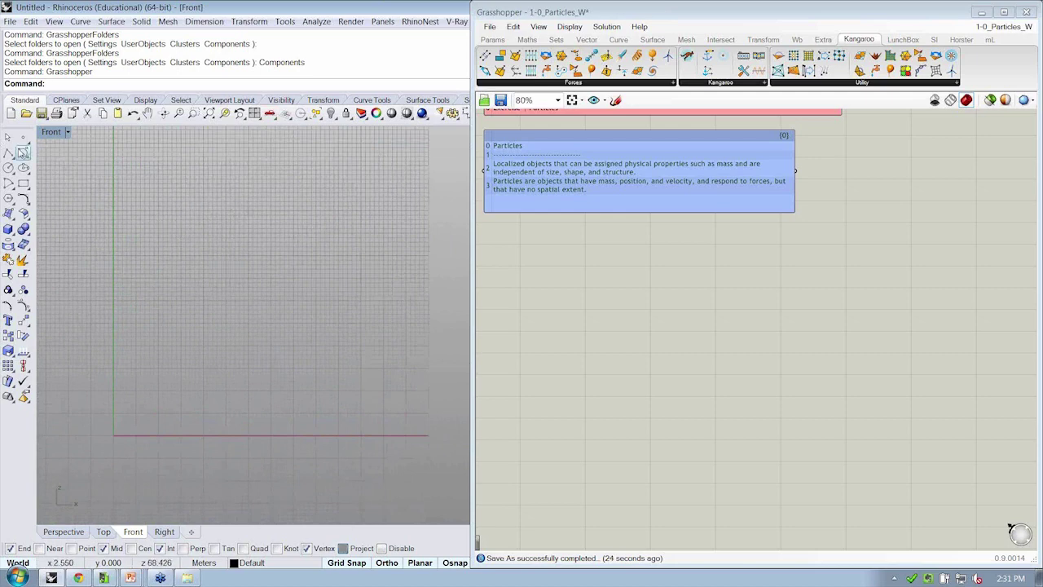
# Step: Draw a four-point control-point curve rising to the right in the Front view
pyautogui.click(23, 152)
pyautogui.click(140, 376)
pyautogui.click(199, 376)
pyautogui.click(311, 332)
pyautogui.click(369, 242)
pyautogui.press('Return')
pyautogui.moveTo(354, 269); pyautogui.dragTo(382, 266, button='right')
# Step: Hide the Front view grid with the Grid command, ShowGrid=No
pyautogui.write('Grid')
pyautogui.press('Return')
pyautogui.write('s')
pyautogui.press('Return')
pyautogui.press('Return')
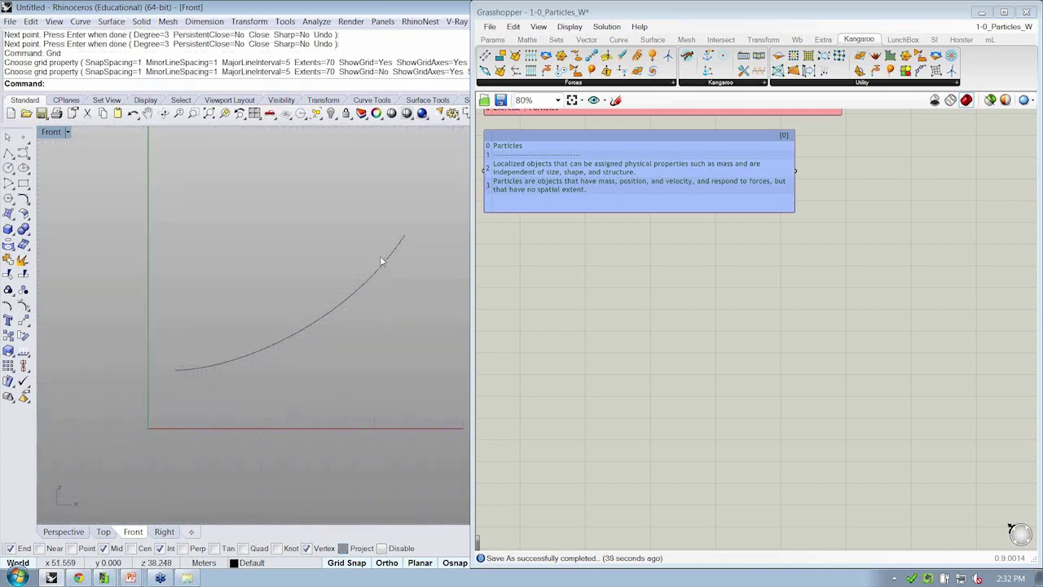
pyautogui.scroll(2, 380, 260)
# Step: Check the new curve by selecting it, then save 1-0_Particles_W again
pyautogui.click(342, 259)
pyautogui.click(306, 290)
pyautogui.click(274, 377)
pyautogui.scroll(1, 276, 380)
pyautogui.moveTo(572, 310); pyautogui.dragTo(582, 313, button='right')
pyautogui.hotkey('ctrl', 's')
# Step: Place a Curve parameter from Params > Geometry onto the Grasshopper canvas
pyautogui.click(493, 39)
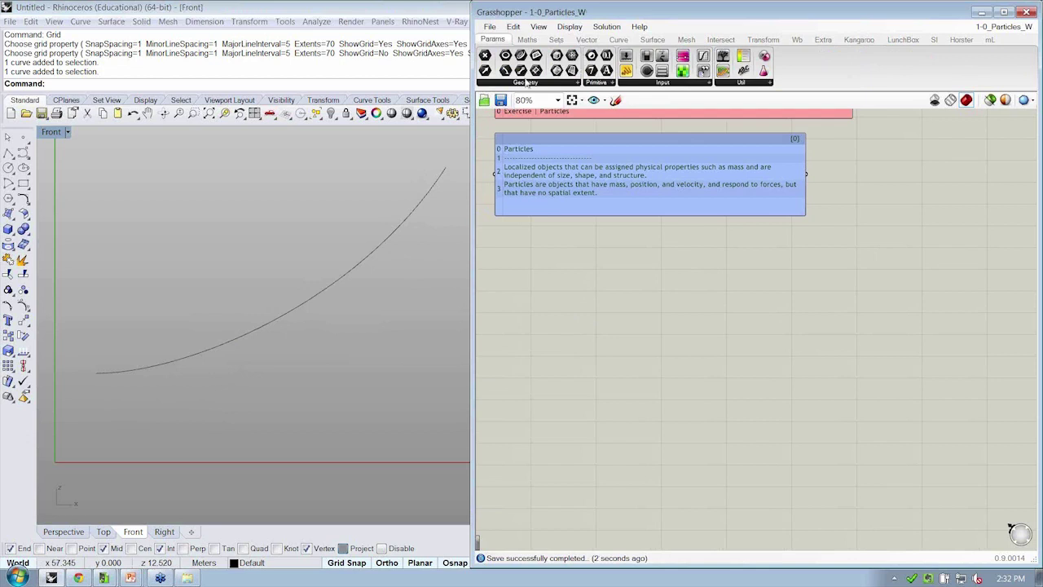
pyautogui.click(508, 136)
pyautogui.click(546, 270)
pyautogui.scroll(2, 588, 272)
pyautogui.scroll(2, 590, 276)
pyautogui.moveTo(699, 303); pyautogui.dragTo(660, 320)
# Step: Set the Curve parameter to reference the curve drawn in the Front view
pyautogui.rightClick(644, 321)
pyautogui.click(656, 473)
pyautogui.click(337, 284)
pyautogui.click(617, 366)
pyautogui.click(379, 254)
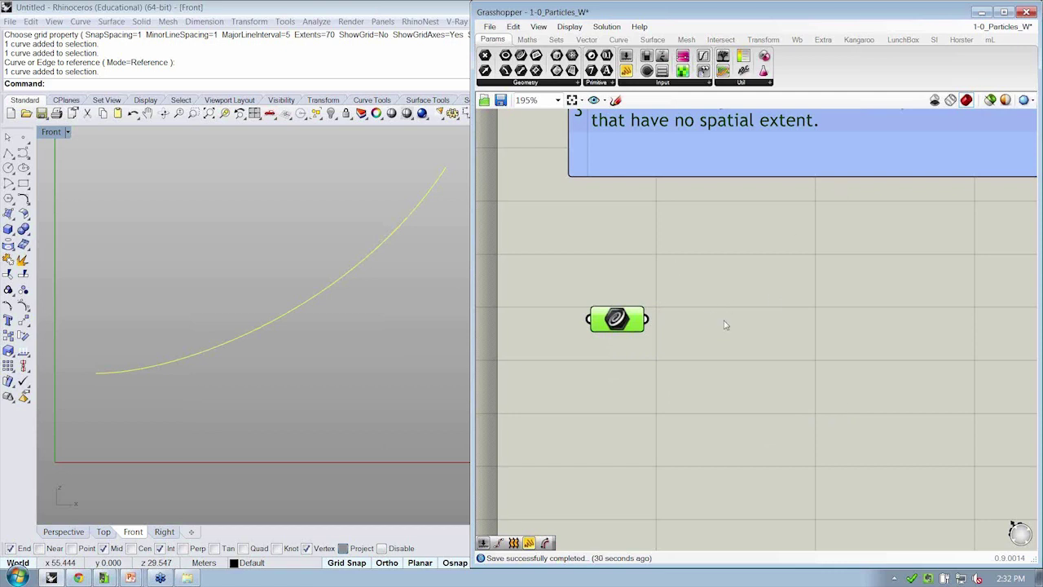
# Step: Group the Curve parameter and name the group 'Input | Curve'
pyautogui.moveTo(724, 323); pyautogui.dragTo(706, 308, button='right')
pyautogui.moveTo(561, 331); pyautogui.dragTo(630, 289)
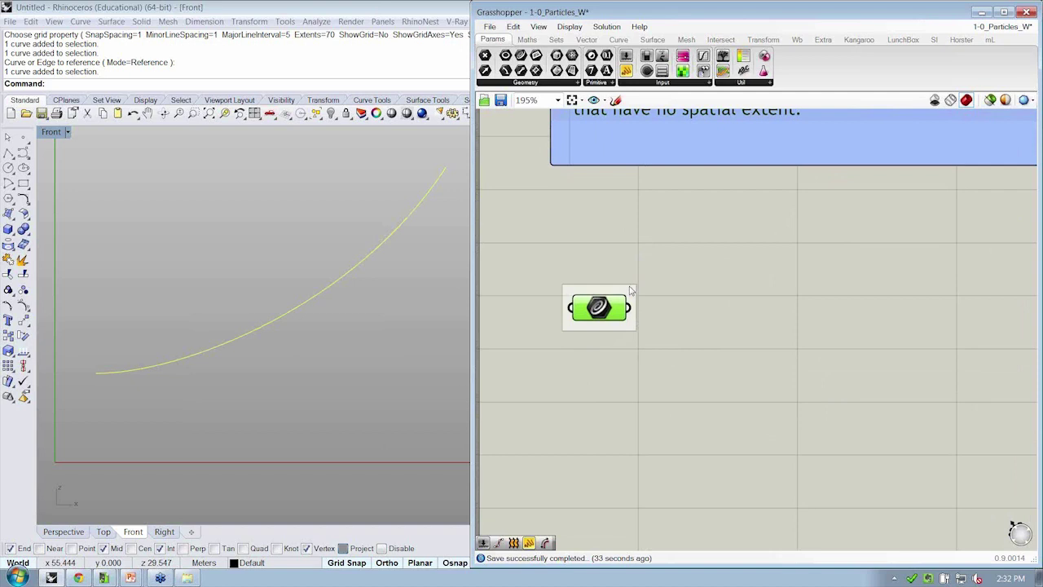
pyautogui.click(512, 27)
pyautogui.click(801, 236)
pyautogui.click(610, 297)
pyautogui.rightClick(610, 295)
pyautogui.write('Input |')
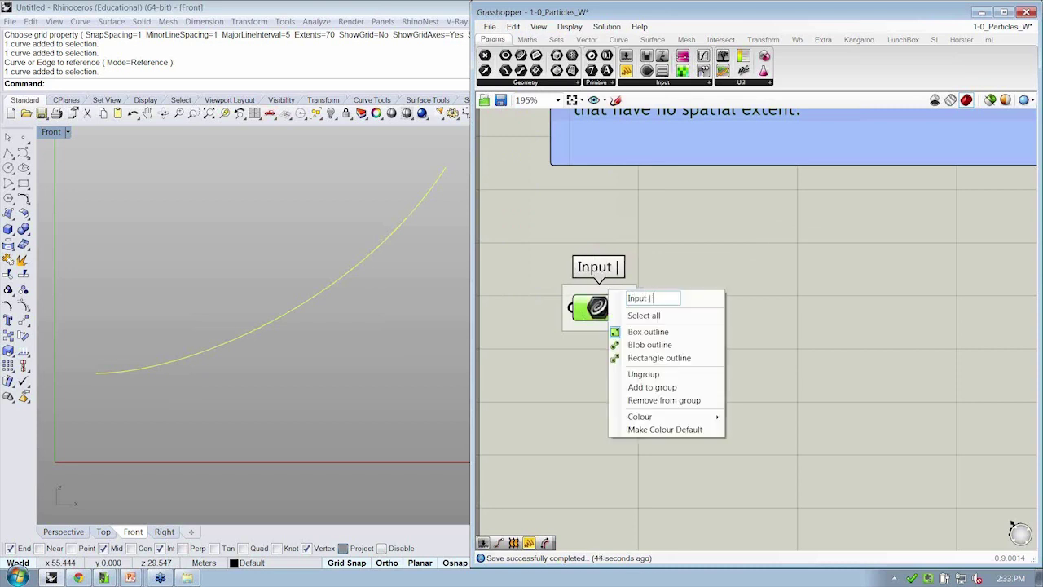
pyautogui.write(' Curve')
pyautogui.click(648, 242)
# Step: Pan the canvas to review the layout and deselect the curve in Rhino
pyautogui.scroll(-1, 693, 252)
pyautogui.moveTo(693, 252); pyautogui.dragTo(641, 317, button='right')
pyautogui.moveTo(602, 340); pyautogui.dragTo(575, 323, button='right')
pyautogui.click(228, 326)
pyautogui.moveTo(608, 397); pyautogui.dragTo(612, 283, button='right')
# Step: Place a Divide Curve component from Curve > Division next to the Curve parameter
pyautogui.click(621, 40)
pyautogui.click(618, 83)
pyautogui.moveTo(654, 149); pyautogui.dragTo(676, 268)
pyautogui.scroll(2, 661, 218)
pyautogui.moveTo(661, 217); pyautogui.dragTo(705, 189, button='right')
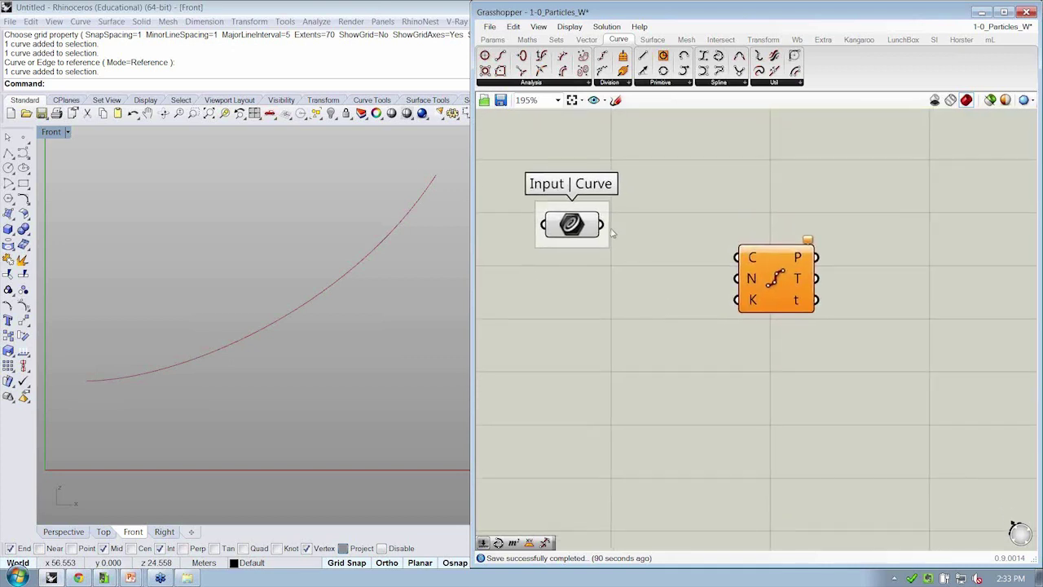
# Step: Wire the Curve parameter into Divide Curve's C input, giving ten division points
pyautogui.moveTo(602, 226); pyautogui.dragTo(737, 257)
pyautogui.moveTo(750, 283)
pyautogui.moveTo(789, 301); pyautogui.dragTo(844, 293)
pyautogui.click(713, 297)
pyautogui.moveTo(640, 282); pyautogui.dragTo(639, 240, button='right')
pyautogui.moveTo(632, 294); pyautogui.dragTo(617, 295, button='right')
# Step: Create a 1-to-50 number slider set to 20 by entering 1<20<50 in the canvas search
pyautogui.doubleClick(607, 312)
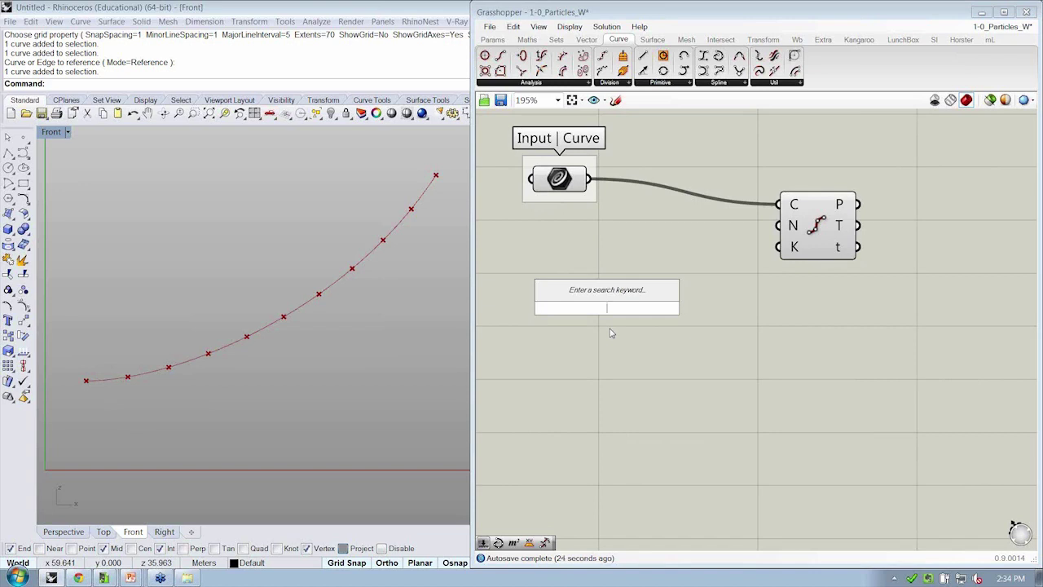
pyautogui.write('1<20<')
pyautogui.write('50')
pyautogui.press('Return')
pyautogui.moveTo(547, 308); pyautogui.dragTo(566, 287)
pyautogui.click(584, 227)
# Step: Wire the slider into Divide Curve's N input and set the division count to 30
pyautogui.moveTo(720, 289); pyautogui.dragTo(817, 219)
pyautogui.click(809, 304)
pyautogui.moveTo(801, 289); pyautogui.dragTo(789, 287, button='right')
pyautogui.click(667, 293)
pyautogui.moveTo(667, 294)
pyautogui.mouseDown()
pyautogui.moveTo(667, 279)
pyautogui.moveTo(604, 283)
pyautogui.moveTo(651, 285)
pyautogui.mouseUp()
pyautogui.click(625, 325)
# Step: Rename the slider to numDiv
pyautogui.rightClick(552, 278)
pyautogui.write('numDiv')
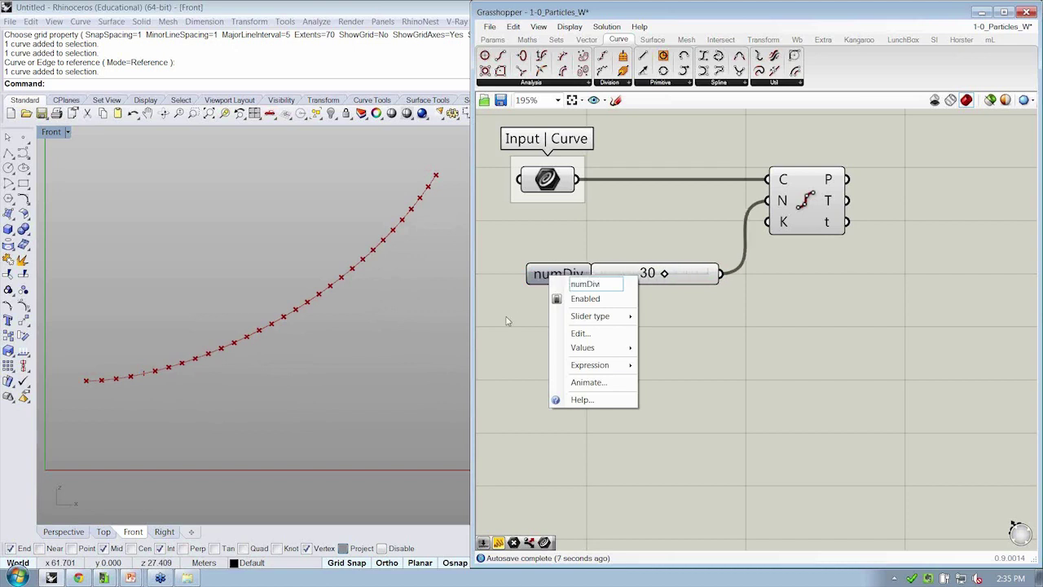
pyautogui.click(506, 321)
pyautogui.moveTo(811, 232); pyautogui.dragTo(817, 255, button='right')
pyautogui.moveTo(832, 242)
pyautogui.click(872, 40)
# Step: Drag the numDiv slider down from 30 to 19, leaving fewer division points on the curve
pyautogui.scroll(-2, 377, 281)
pyautogui.moveTo(672, 298)
pyautogui.mouseDown()
pyautogui.moveTo(644, 305)
pyautogui.moveTo(653, 303)
pyautogui.mouseUp()
pyautogui.scroll(-1, 243, 337)
pyautogui.scroll(2, 250, 338)
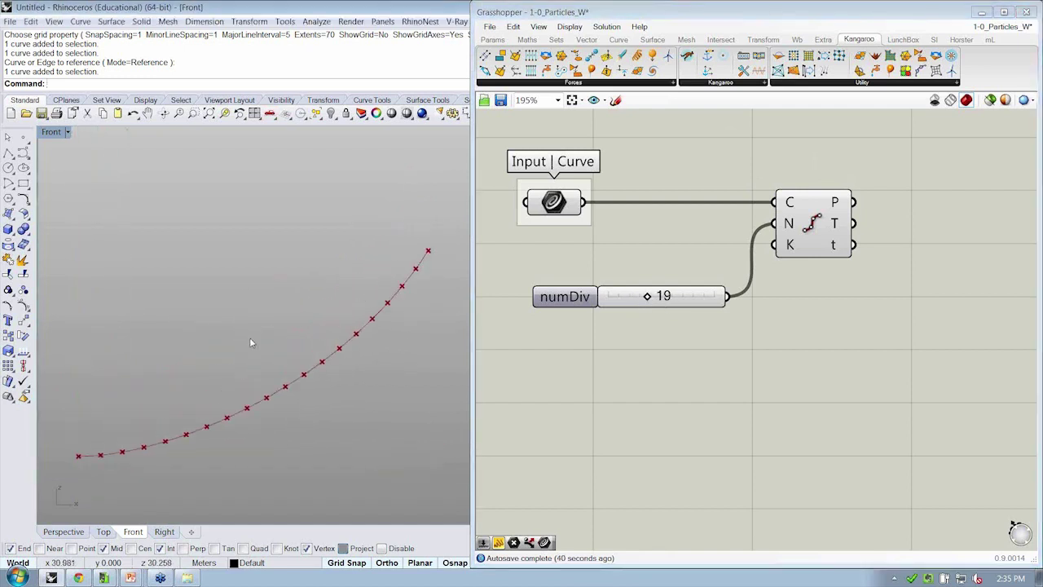
pyautogui.scroll(-4, 815, 257)
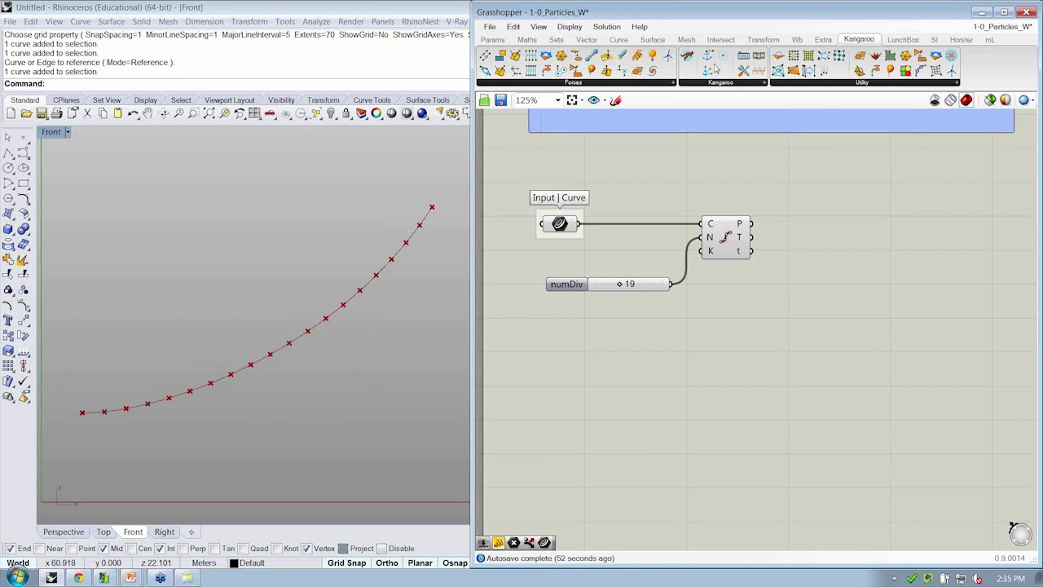
pyautogui.click(653, 84)
# Step: Place Kangaroo's Unary Force on the canvas and start wiring Divide Curve's points into it
pyautogui.click(492, 261)
pyautogui.click(848, 304)
pyautogui.scroll(2, 850, 306)
pyautogui.scroll(-2, 297, 327)
pyautogui.moveTo(299, 349); pyautogui.dragTo(302, 261, button='right')
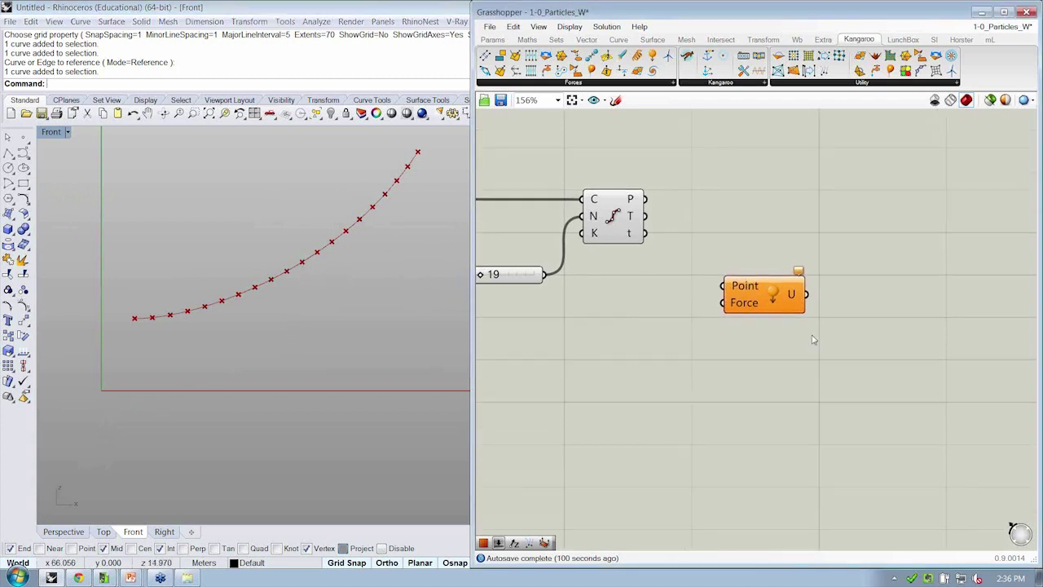
pyautogui.moveTo(644, 199); pyautogui.dragTo(746, 288)
# Step: Attach the division points to Unary Force's Point input and save the definition
pyautogui.click(737, 334)
pyautogui.moveTo(747, 295)
pyautogui.click(587, 42)
pyautogui.hotkey('ctrl', 's')
# Step: Add a Unit Z vector component and arrange it beside the Unary Force
pyautogui.click(783, 83)
pyautogui.click(880, 136)
pyautogui.click(620, 326)
pyautogui.moveTo(548, 322); pyautogui.dragTo(602, 321, button='right')
pyautogui.moveTo(784, 294); pyautogui.dragTo(796, 283)
pyautogui.moveTo(671, 333); pyautogui.dragTo(670, 326)
pyautogui.moveTo(668, 322); pyautogui.dragTo(782, 277)
# Step: Add a Panel from Params > Input and name it Gravity
pyautogui.moveTo(783, 198); pyautogui.dragTo(804, 200, button='right')
pyautogui.click(493, 39)
pyautogui.click(652, 83)
pyautogui.click(652, 117)
pyautogui.click(585, 354)
pyautogui.moveTo(596, 358); pyautogui.dragTo(689, 346, button='right')
pyautogui.rightClick(689, 346)
pyautogui.write('"Gravity"')
pyautogui.press('Return')
# Step: Enter -9 in the Gravity panel and give it a larger humanist font
pyautogui.doubleClick(710, 354)
pyautogui.write('-9')
pyautogui.click(778, 441)
pyautogui.rightClick(705, 354)
pyautogui.moveTo(751, 468)
pyautogui.click(868, 515)
# Step: Connect the Gravity panel to Unit Z's factor input and resize and tidy the components
pyautogui.moveTo(738, 340); pyautogui.dragTo(759, 331)
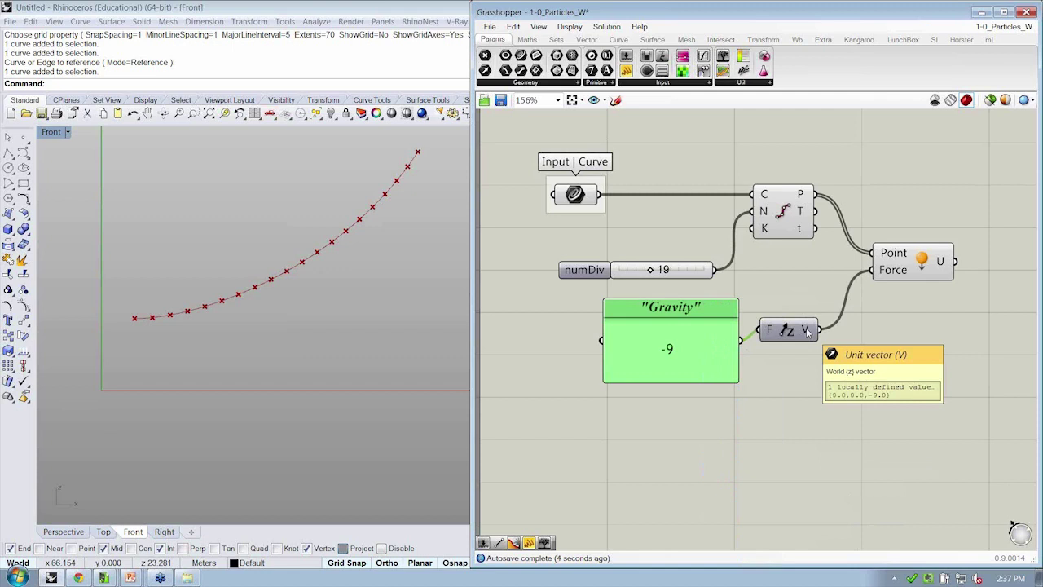
pyautogui.click(775, 336)
pyautogui.moveTo(795, 331); pyautogui.dragTo(795, 340)
pyautogui.moveTo(604, 378); pyautogui.dragTo(652, 345)
pyautogui.moveTo(843, 351); pyautogui.dragTo(756, 367, button='right')
pyautogui.moveTo(756, 367); pyautogui.dragTo(657, 186)
pyautogui.moveTo(723, 160); pyautogui.dragTo(676, 368)
pyautogui.click(710, 193)
# Step: Select Divide Curve and Unit Z together for alignment, then select the Unary Force
pyautogui.moveTo(733, 171); pyautogui.dragTo(663, 377)
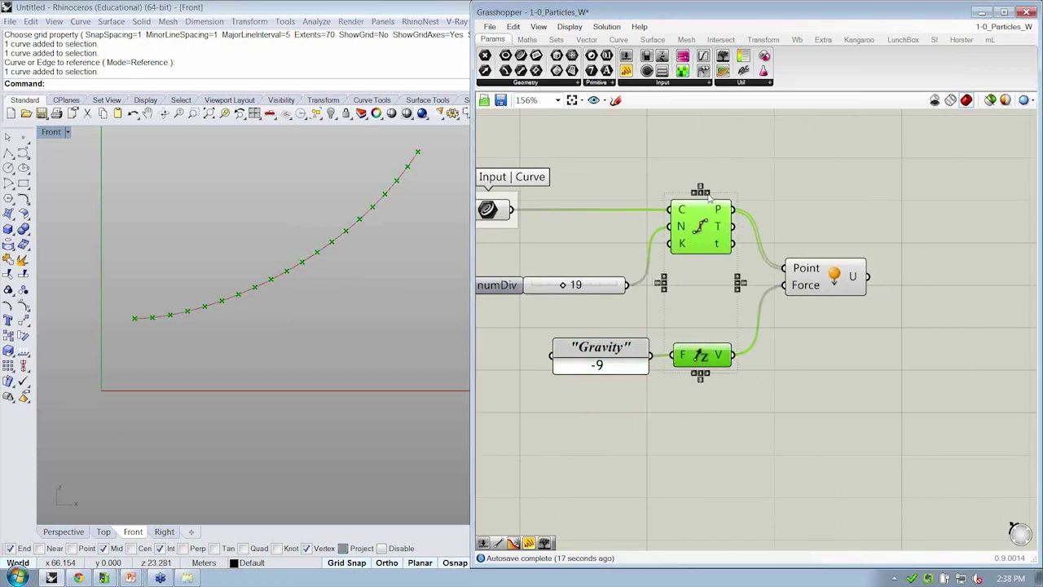
pyautogui.rightClick(859, 181)
pyautogui.click(822, 170)
pyautogui.moveTo(840, 186); pyautogui.dragTo(805, 188, button='right')
pyautogui.click(787, 282)
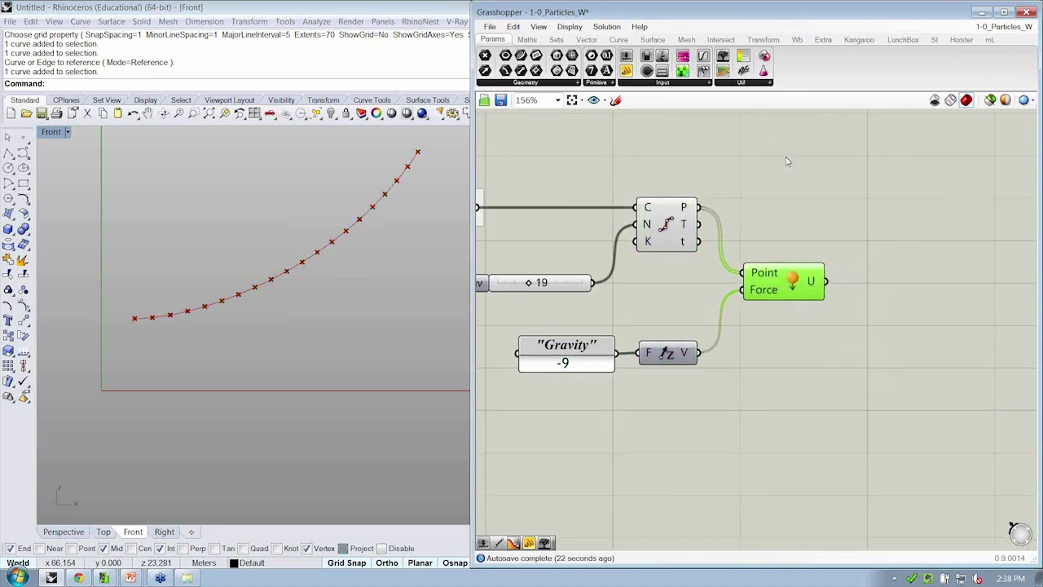